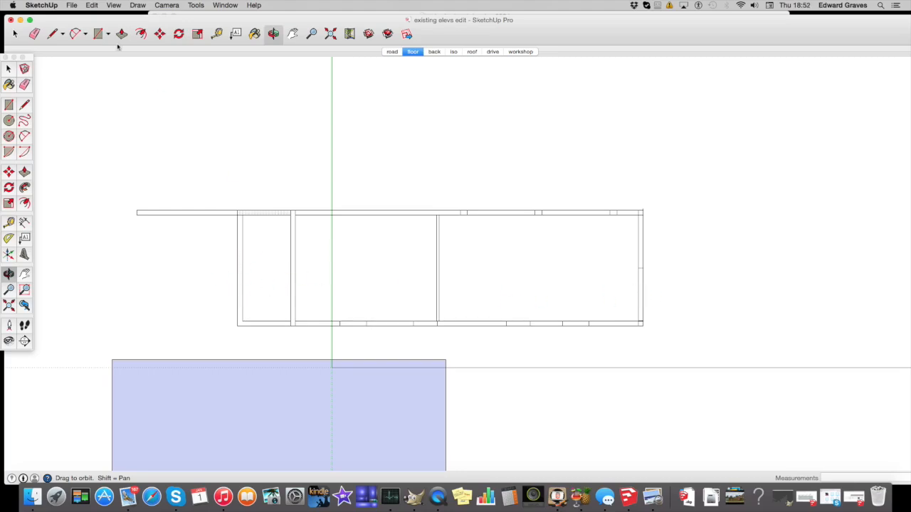
# - Measure the building's length between the end wall and the cross wall, and its width from the upper wall's inner face
pyautogui.click(8, 222)
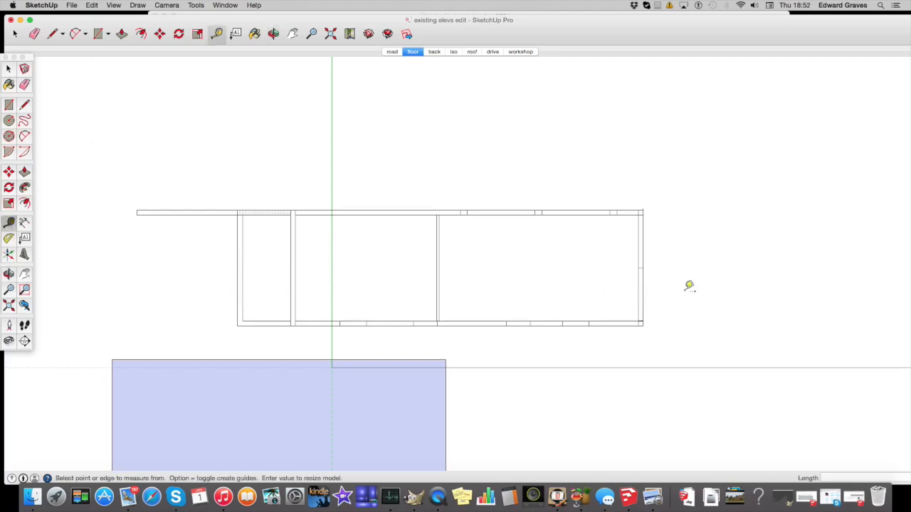
pyautogui.click(638, 294)
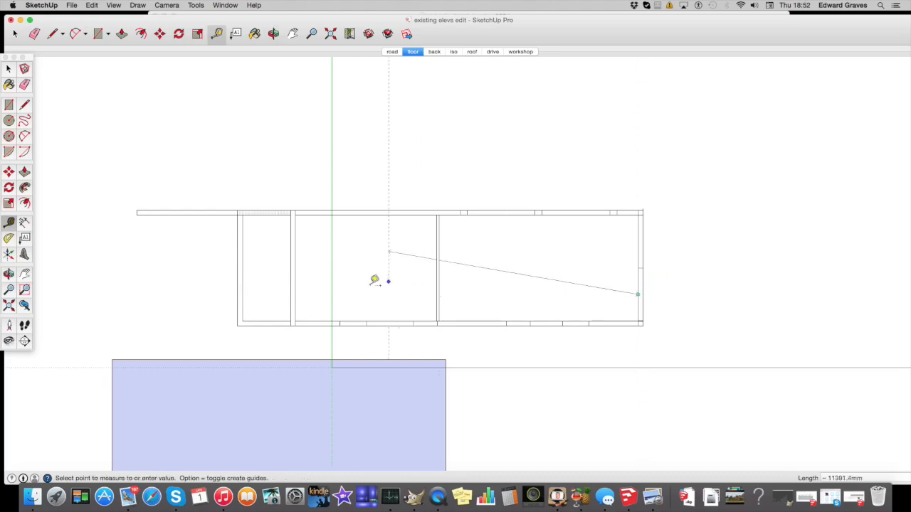
pyautogui.click(296, 295)
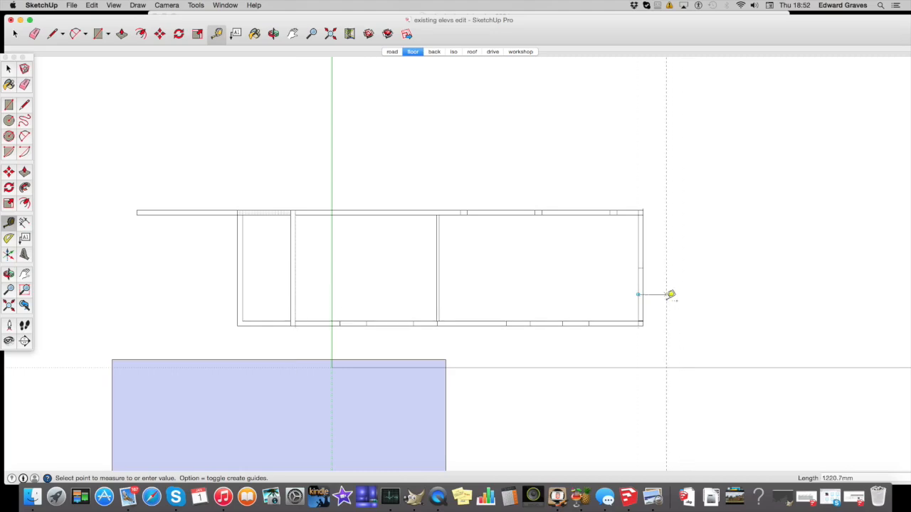
pyautogui.click(353, 214)
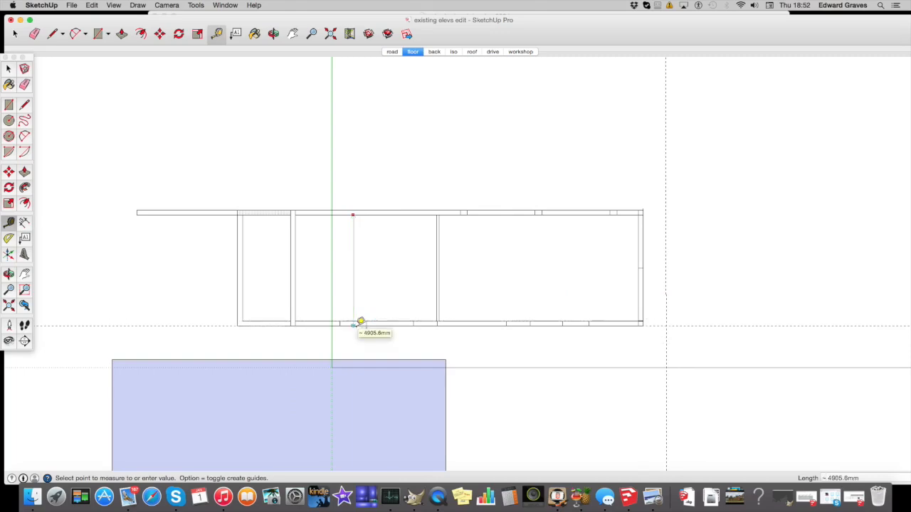
pyautogui.click(357, 254)
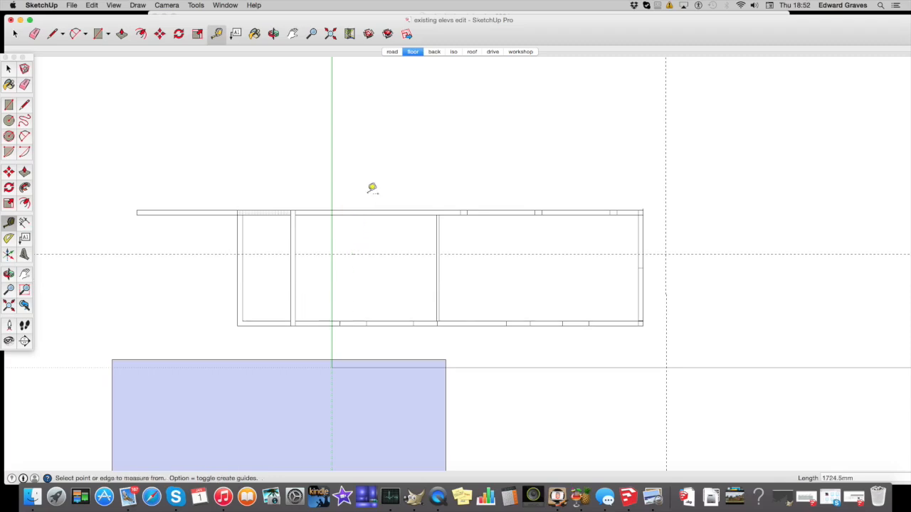
# - Measure the building's overall width from the upper wall's outer face, and the clear width of the small end room
pyautogui.click(353, 211)
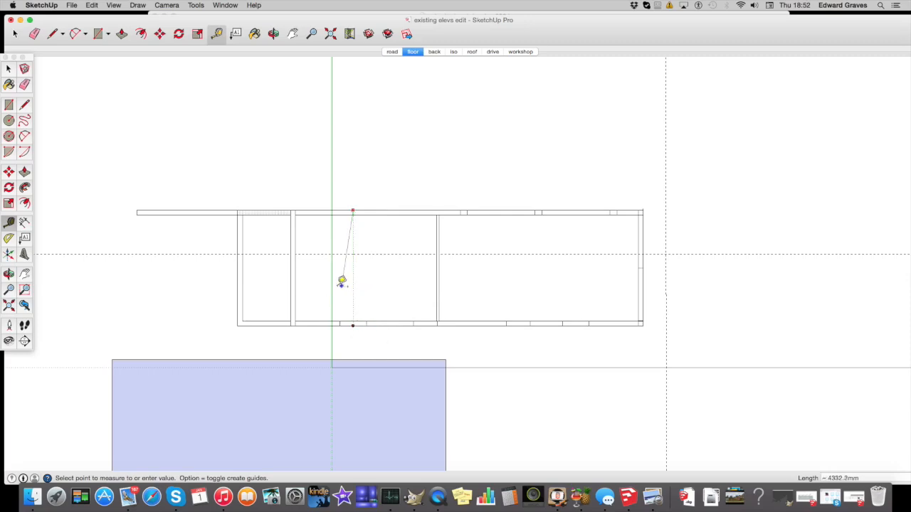
pyautogui.click(241, 254)
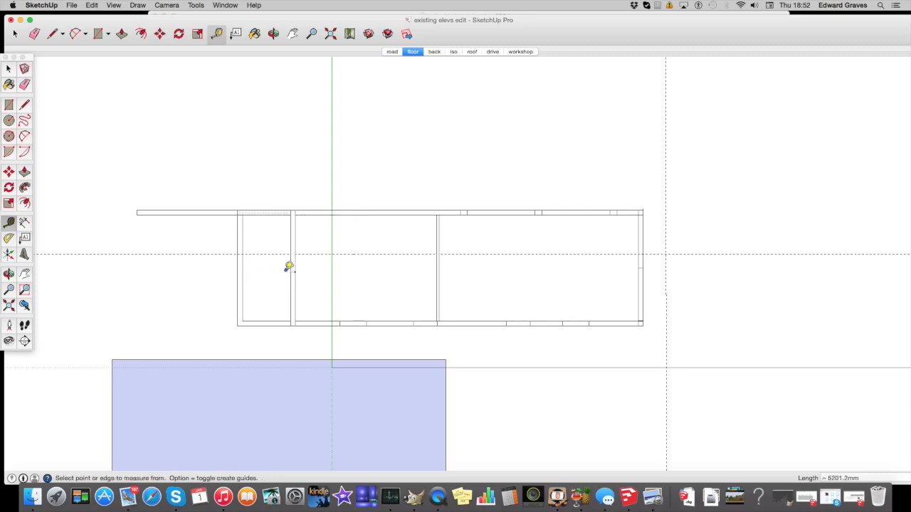
pyautogui.click(290, 267)
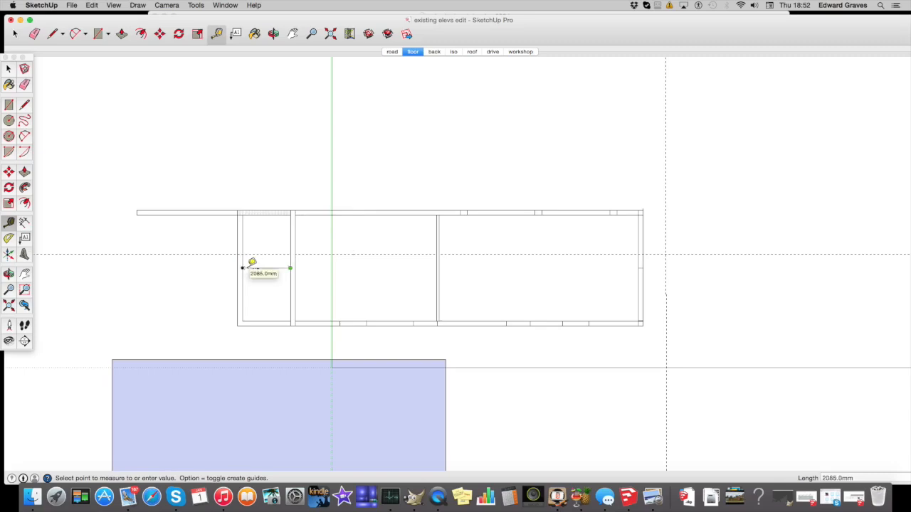
pyautogui.click(243, 268)
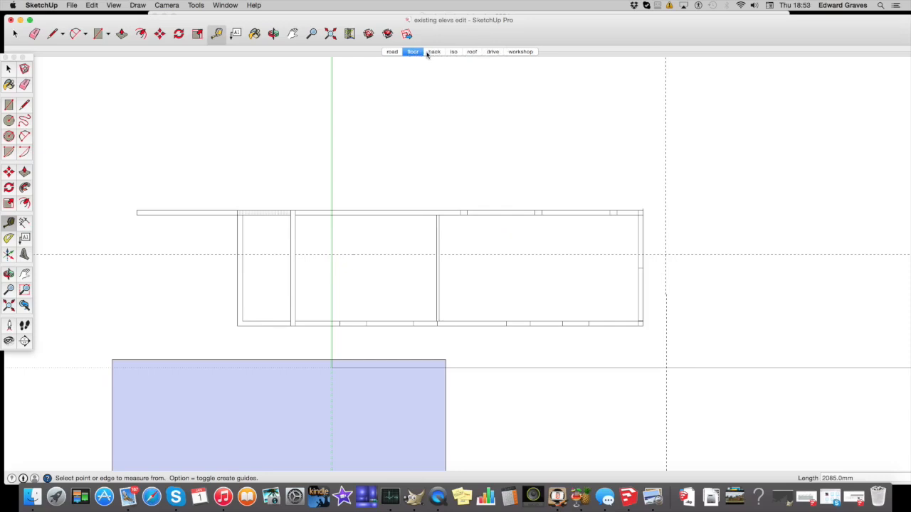
# - Measure the height from the ground line to the underside of the ridge in the workshop scene
pyautogui.click(520, 51)
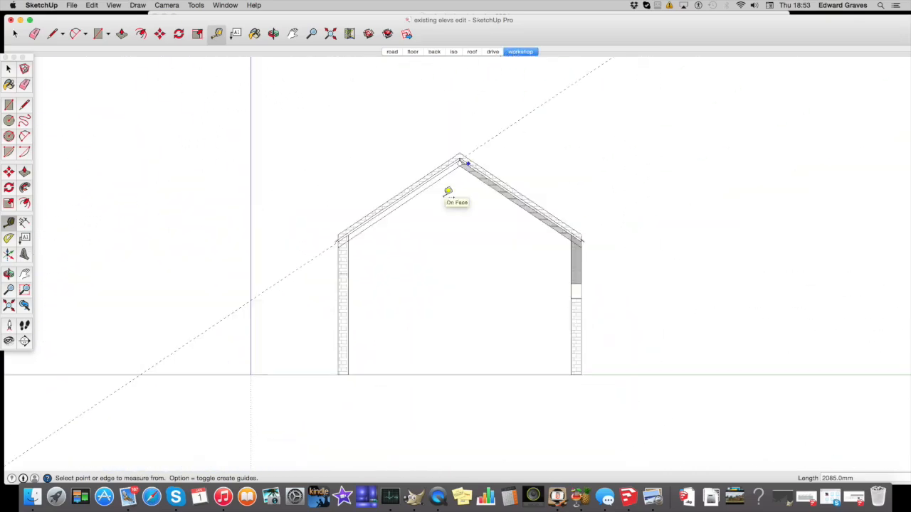
pyautogui.click(527, 373)
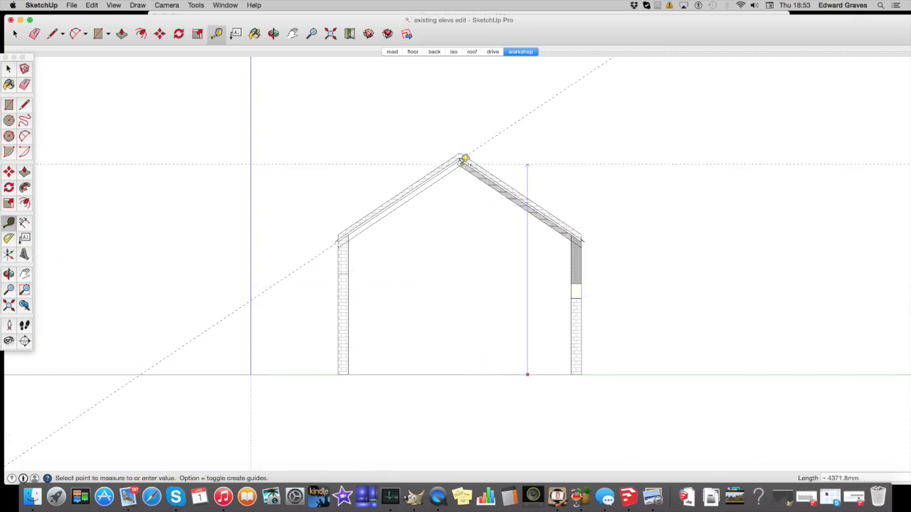
pyautogui.moveTo(462, 162)
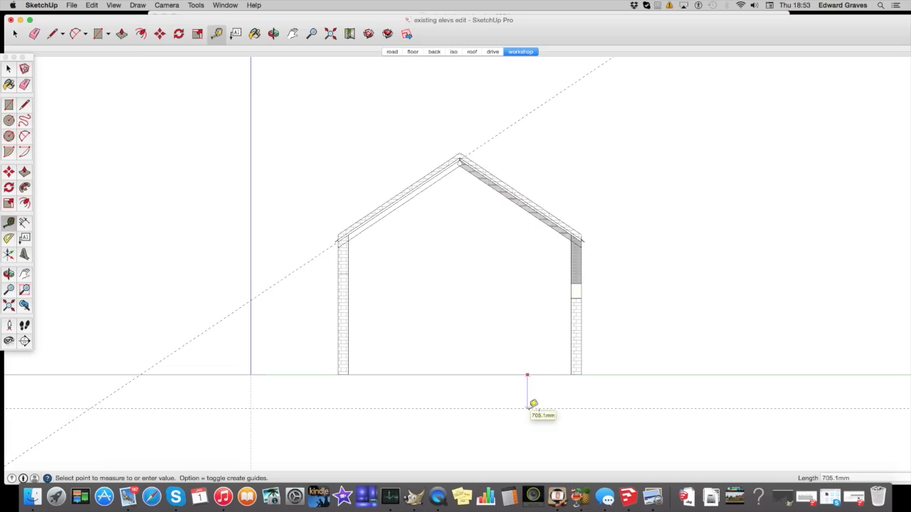
pyautogui.click(527, 409)
pyautogui.click(494, 408)
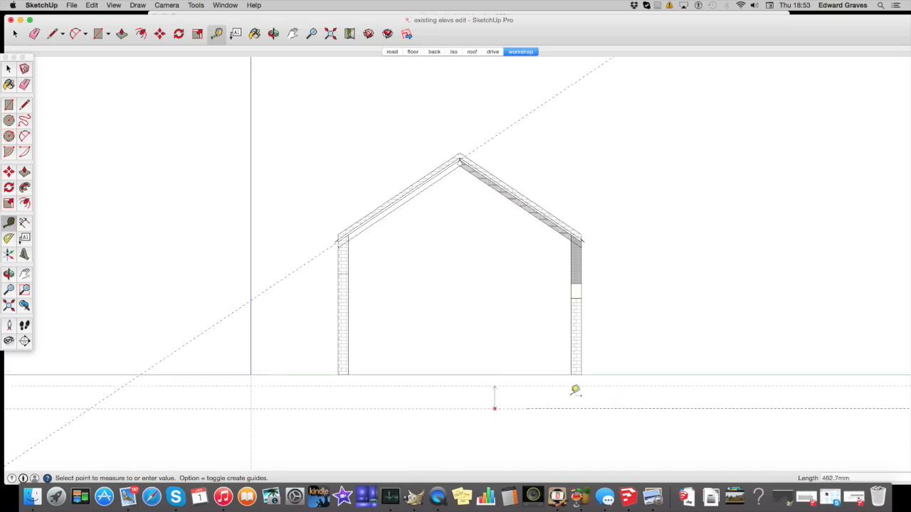
pyautogui.press('Escape')
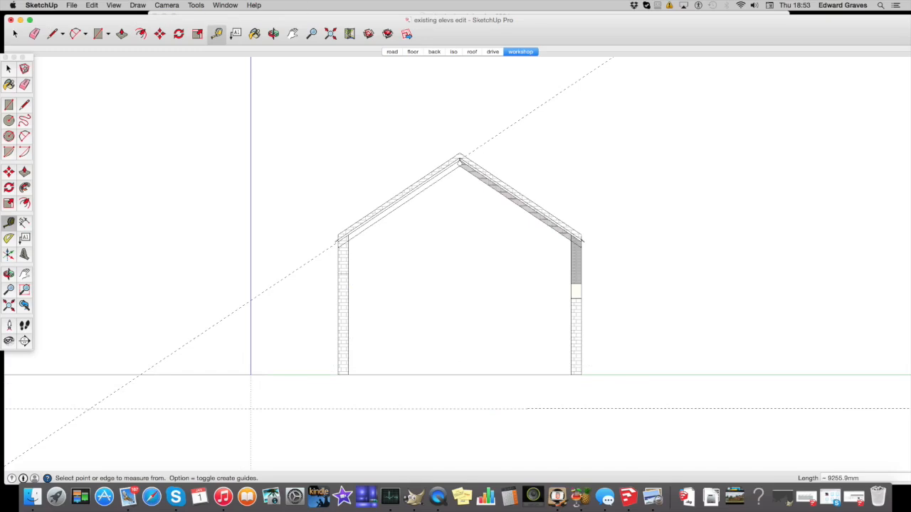
# - Examine the existing building in the floor, back, drive and road scenes, measuring upward from the side wall's base in the drive scene
pyautogui.click(415, 53)
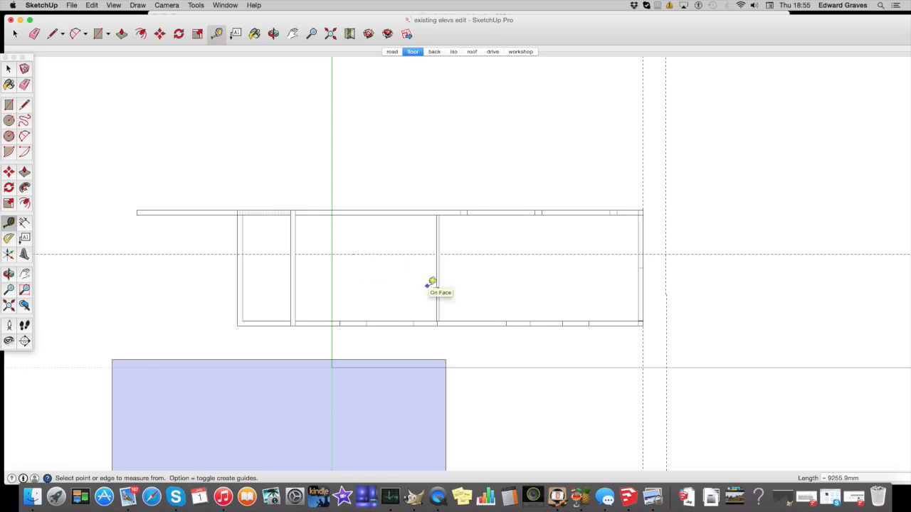
pyautogui.click(438, 54)
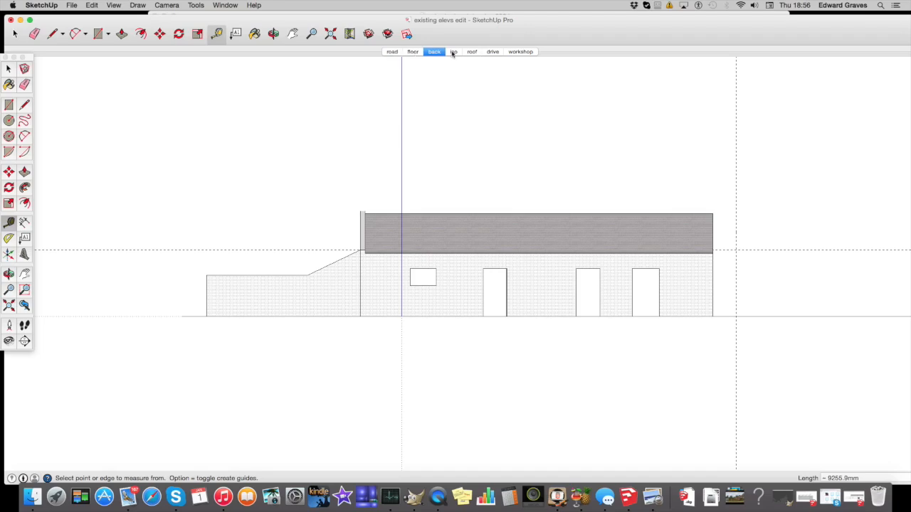
pyautogui.click(493, 52)
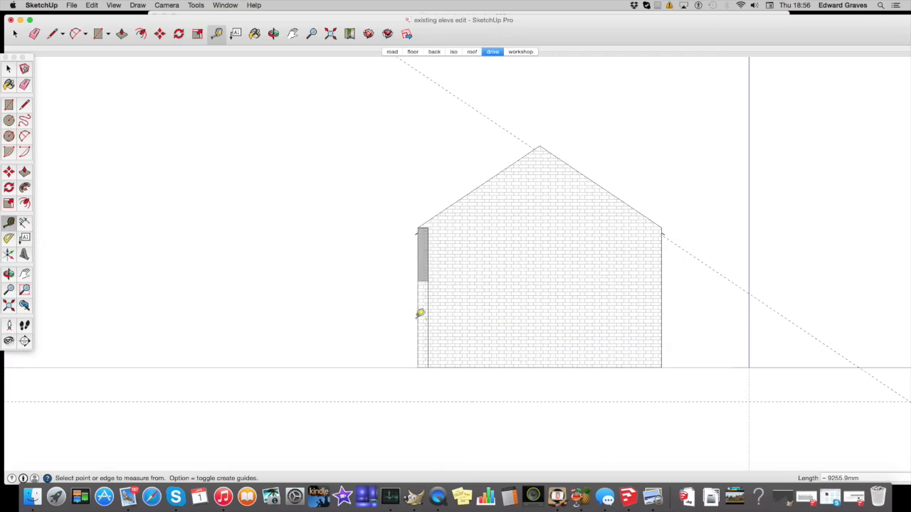
pyautogui.click(417, 367)
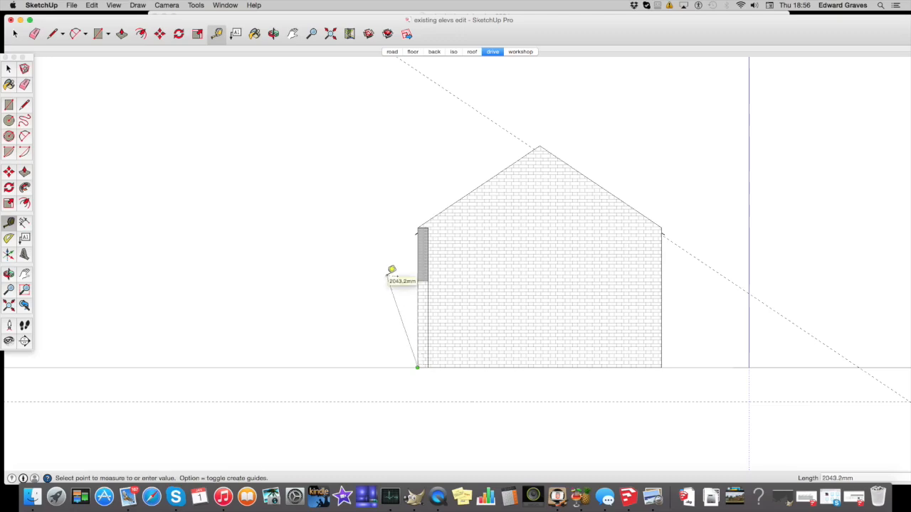
pyautogui.click(396, 294)
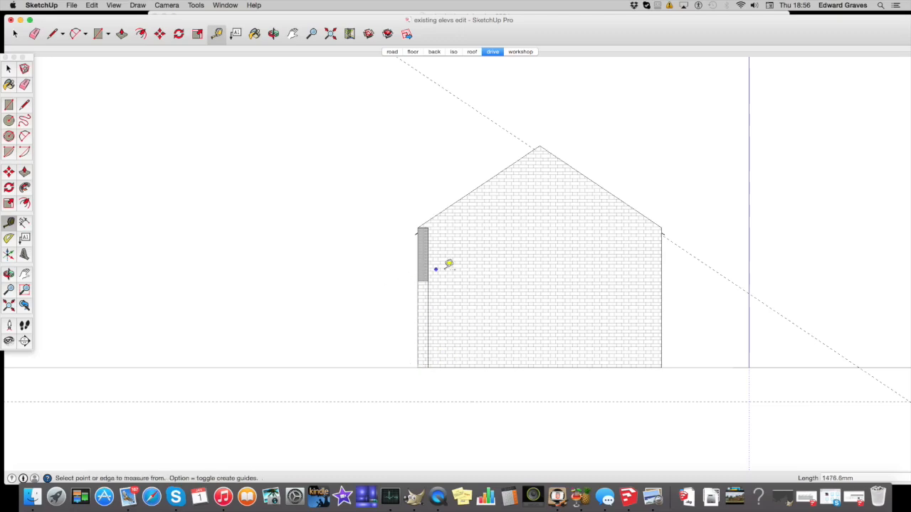
pyautogui.click(392, 52)
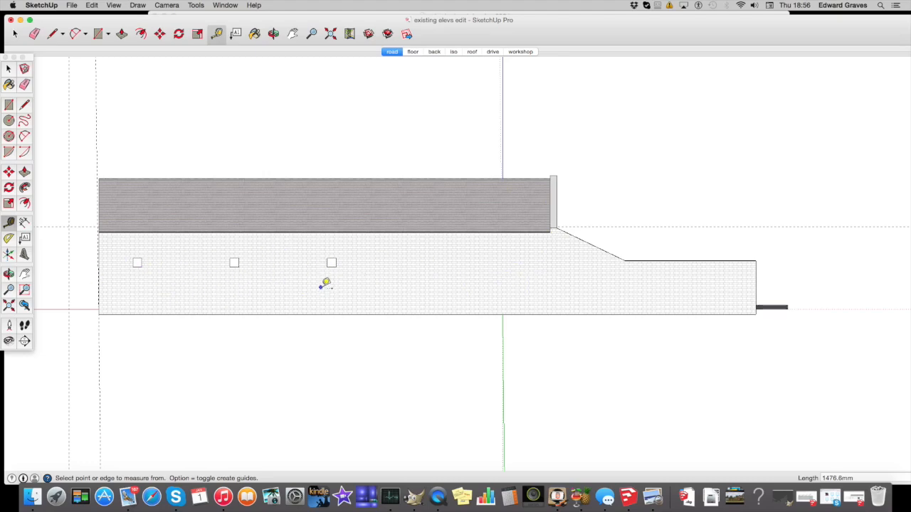
pyautogui.click(418, 54)
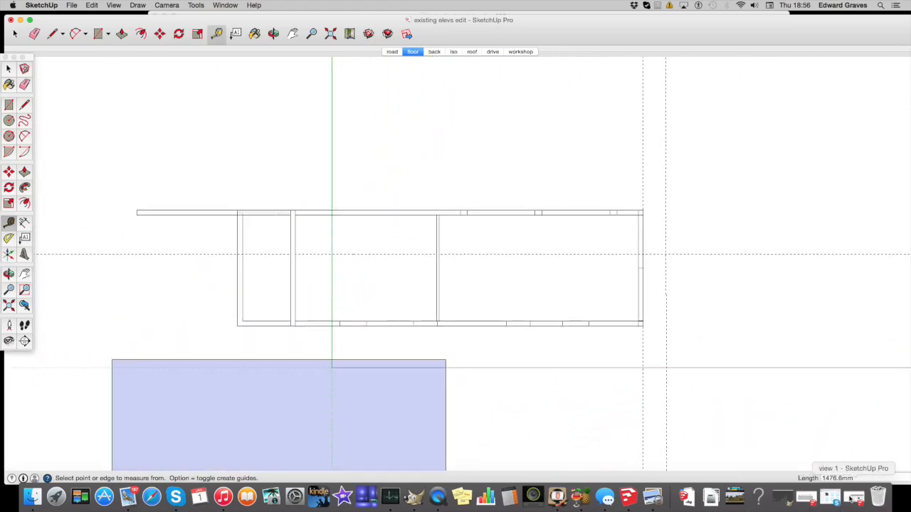
# - Switch to the view 1 model and examine the converted building from front, rear and above in the iso scene, plus its ground floor plan
pyautogui.click(853, 500)
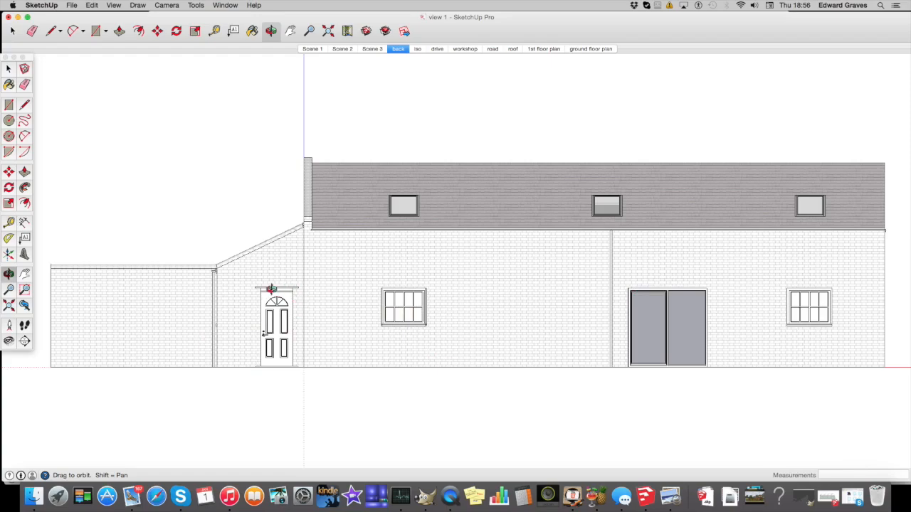
pyautogui.click(418, 49)
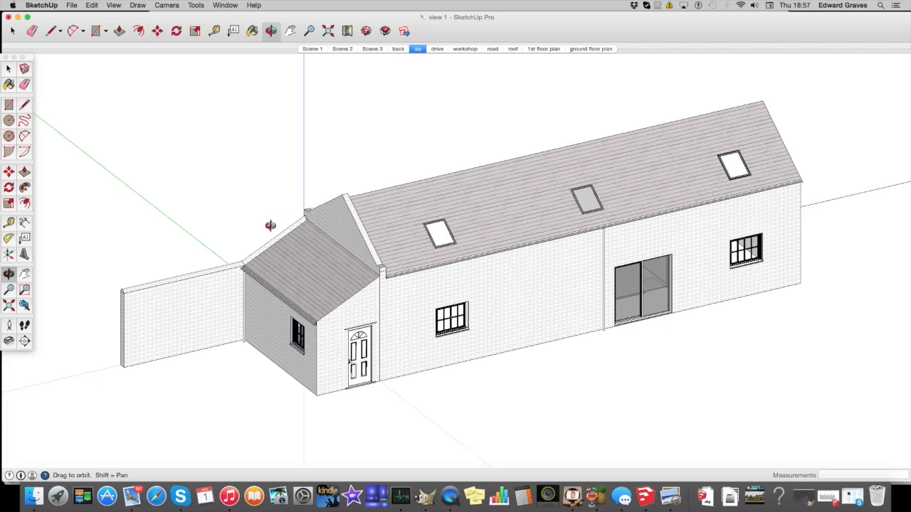
pyautogui.moveTo(205, 206); pyautogui.dragTo(692, 189)
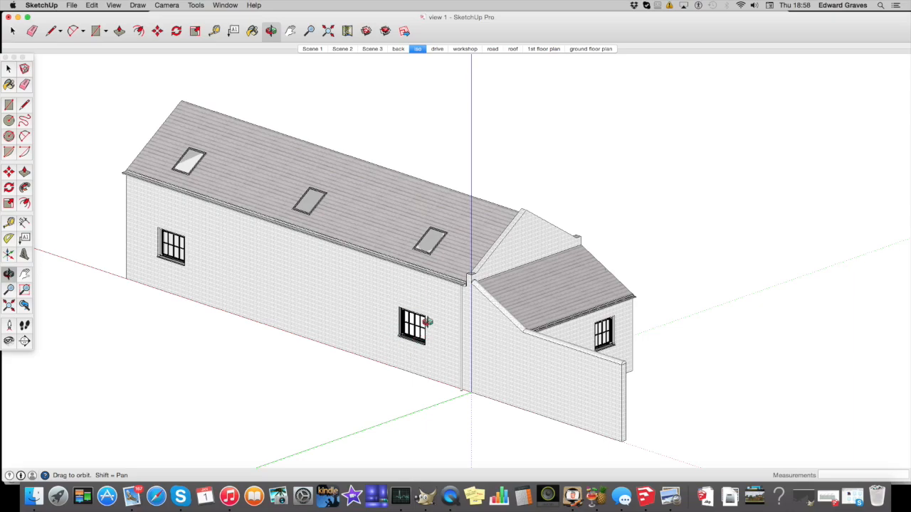
pyautogui.moveTo(626, 277); pyautogui.dragTo(217, 313)
pyautogui.moveTo(189, 147); pyautogui.dragTo(395, 297)
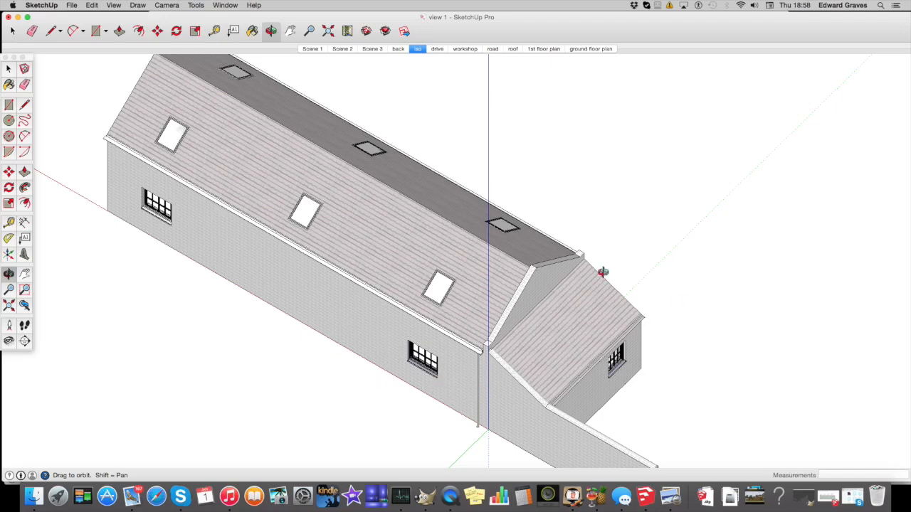
pyautogui.moveTo(557, 232)
pyautogui.mouseDown()
pyautogui.moveTo(610, 202)
pyautogui.moveTo(77, 195)
pyautogui.moveTo(89, 126)
pyautogui.mouseUp()
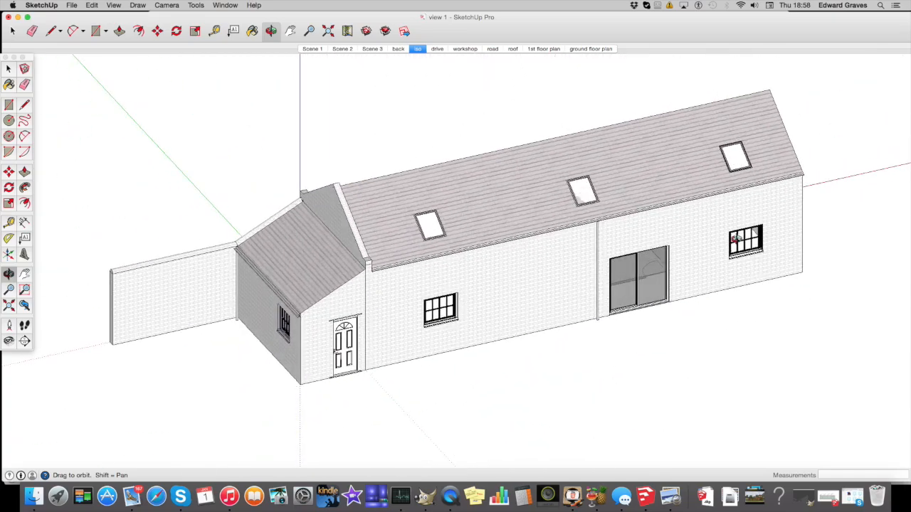
pyautogui.moveTo(710, 367); pyautogui.dragTo(793, 345)
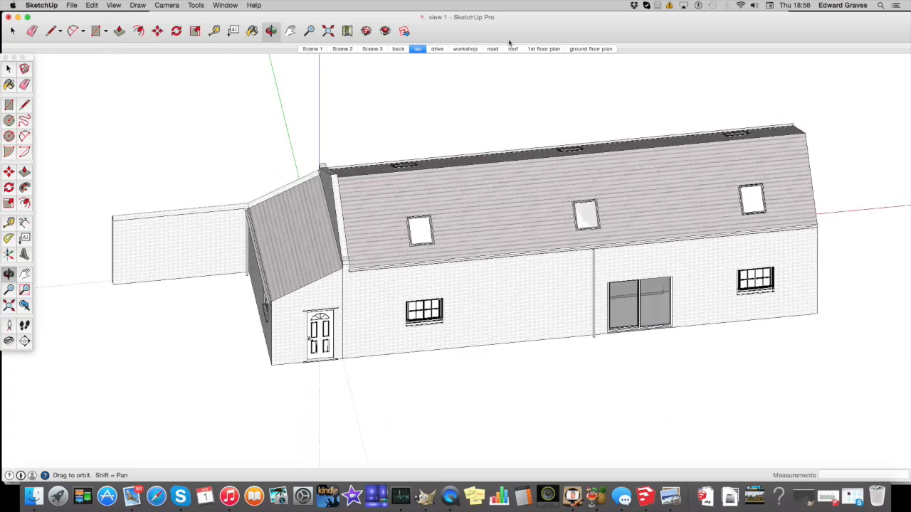
pyautogui.click(591, 49)
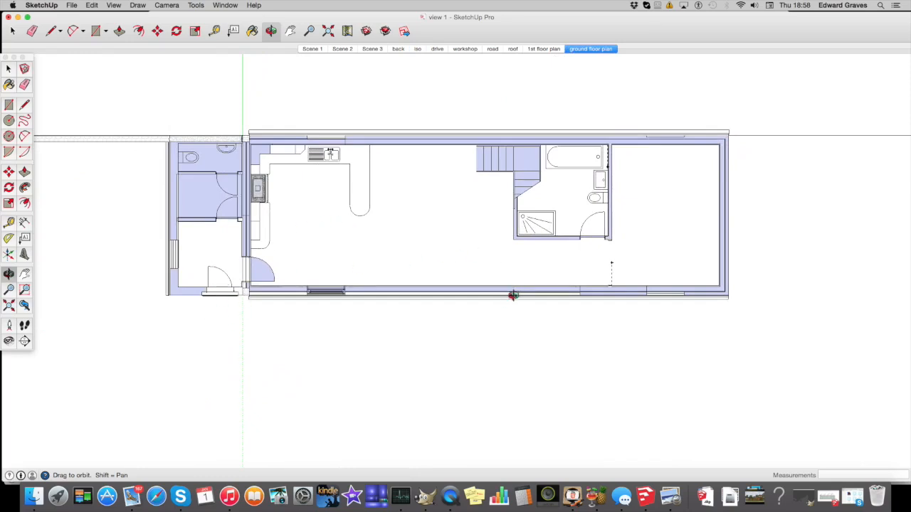
pyautogui.click(419, 49)
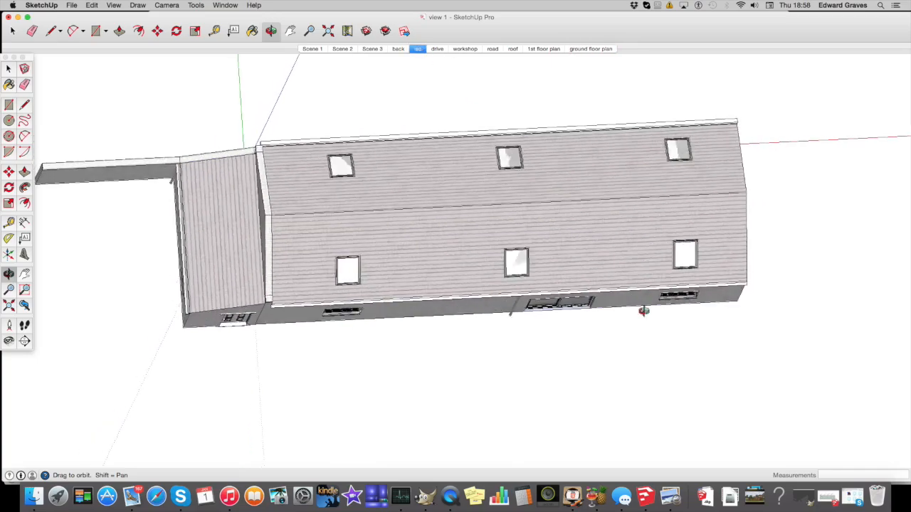
# - In the ground floor plan scene, measure from the annex's upper partition and from the inner doorway's corner into the kitchen area
pyautogui.click(590, 49)
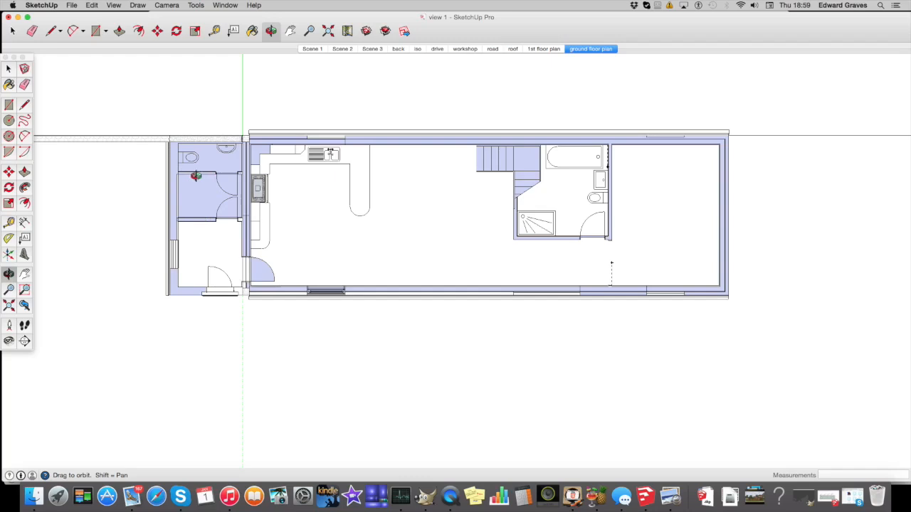
pyautogui.click(9, 222)
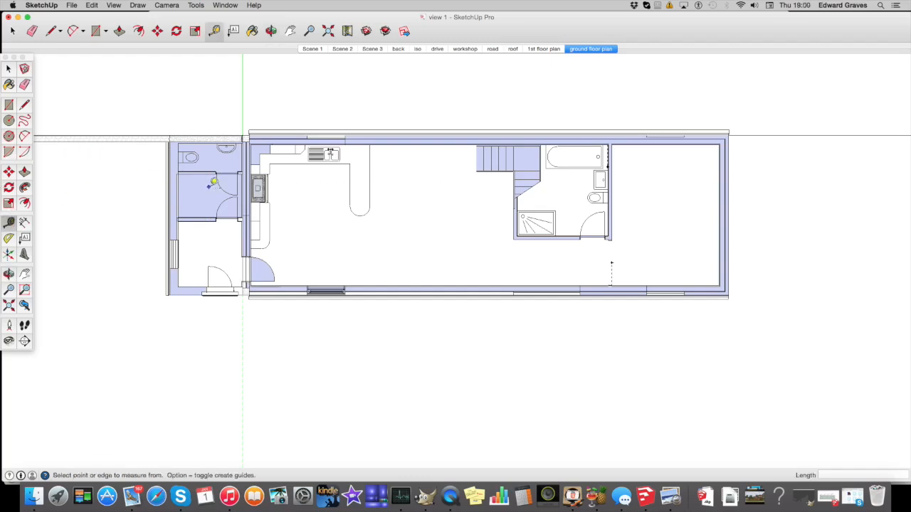
pyautogui.click(199, 173)
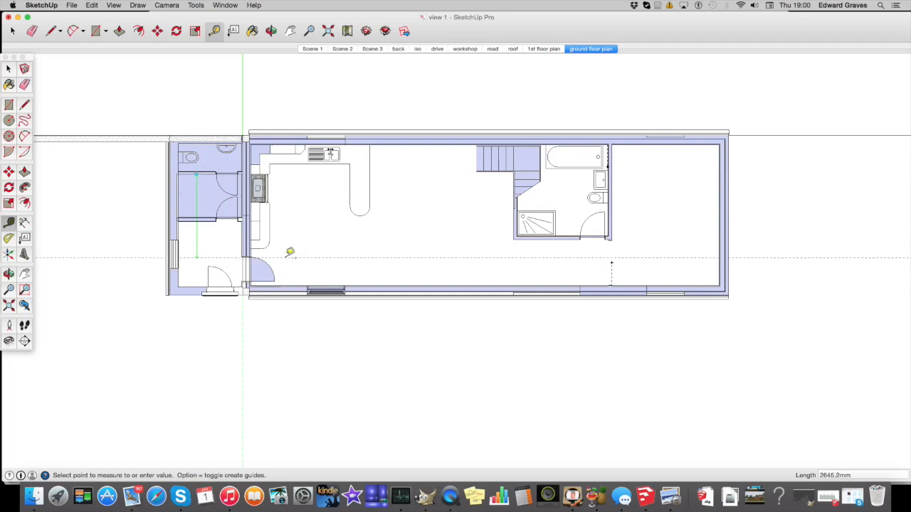
pyautogui.press('Escape')
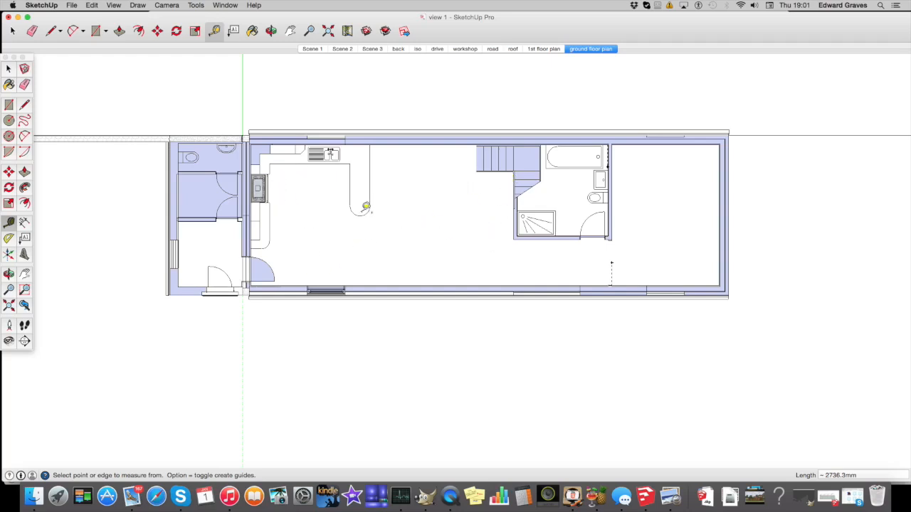
pyautogui.click(251, 256)
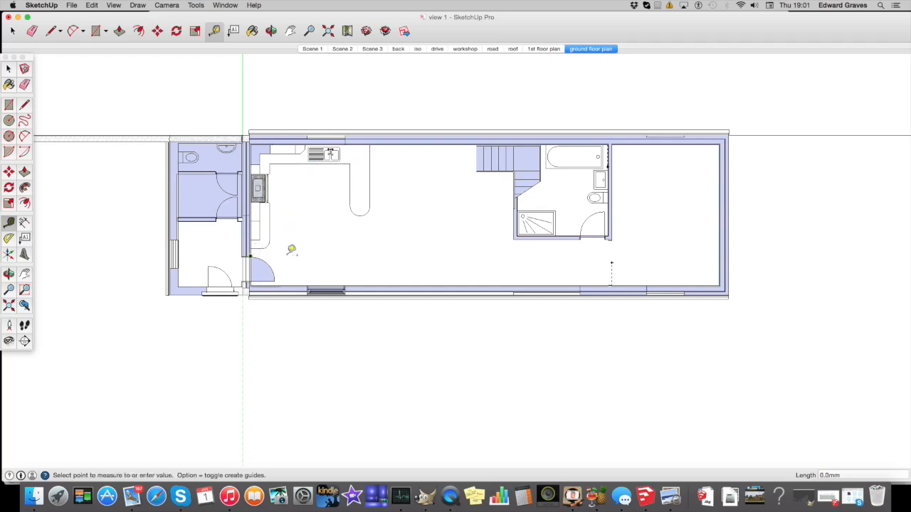
pyautogui.click(369, 246)
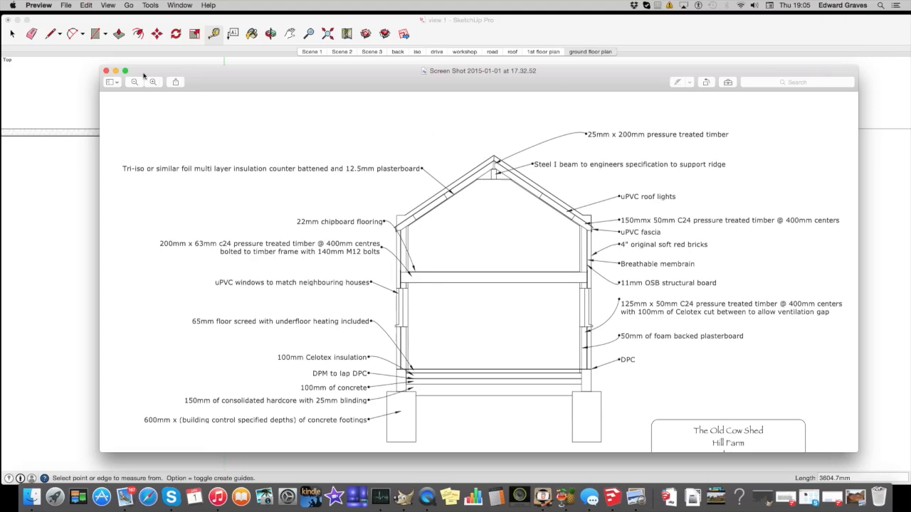
# - Return to the view 1 model in SketchUp and examine the room layouts of the ground floor and 1st floor plan scenes
pyautogui.click(251, 23)
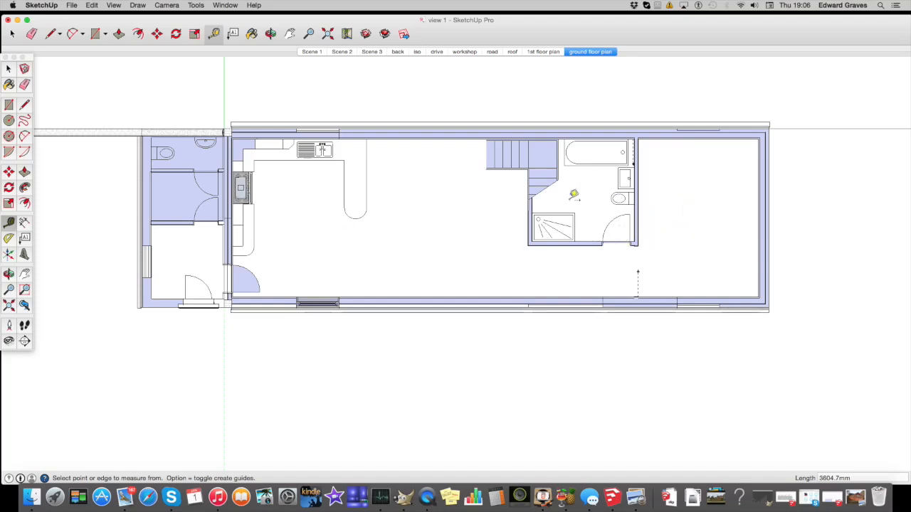
pyautogui.click(542, 52)
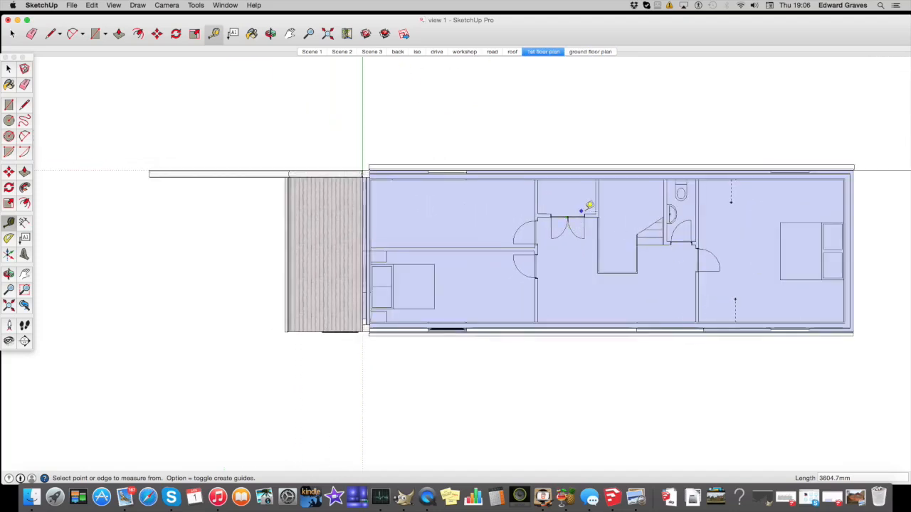
pyautogui.click(589, 52)
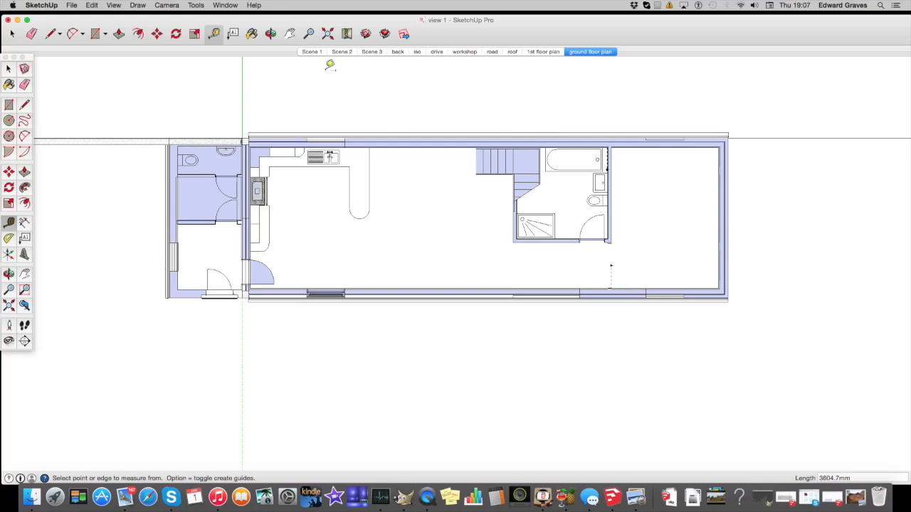
pyautogui.click(543, 52)
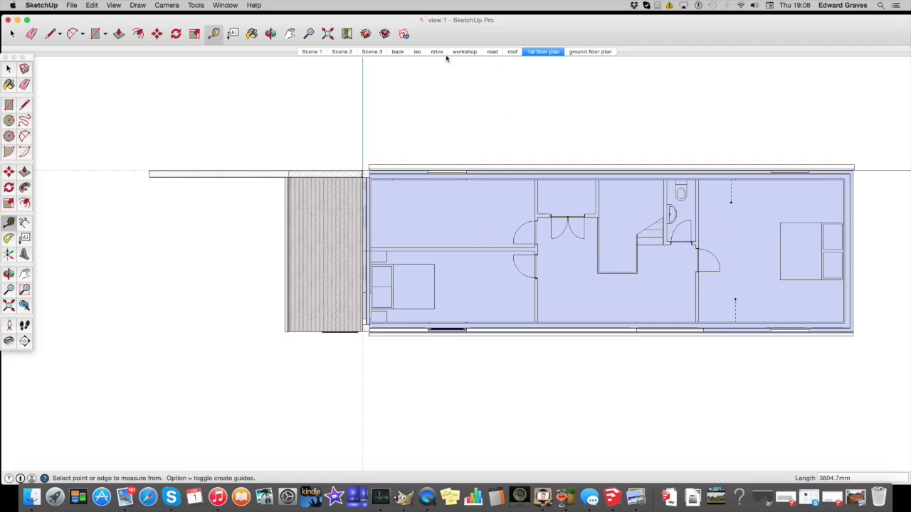
pyautogui.click(588, 52)
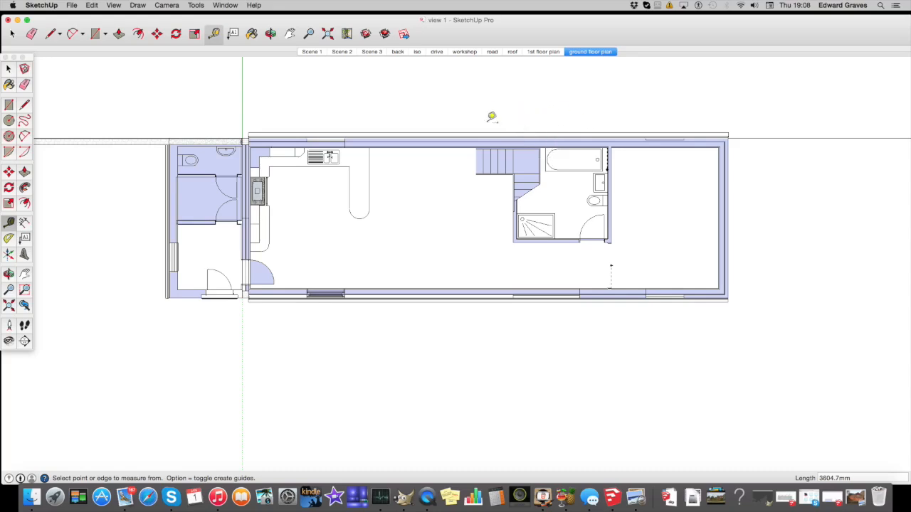
pyautogui.click(541, 52)
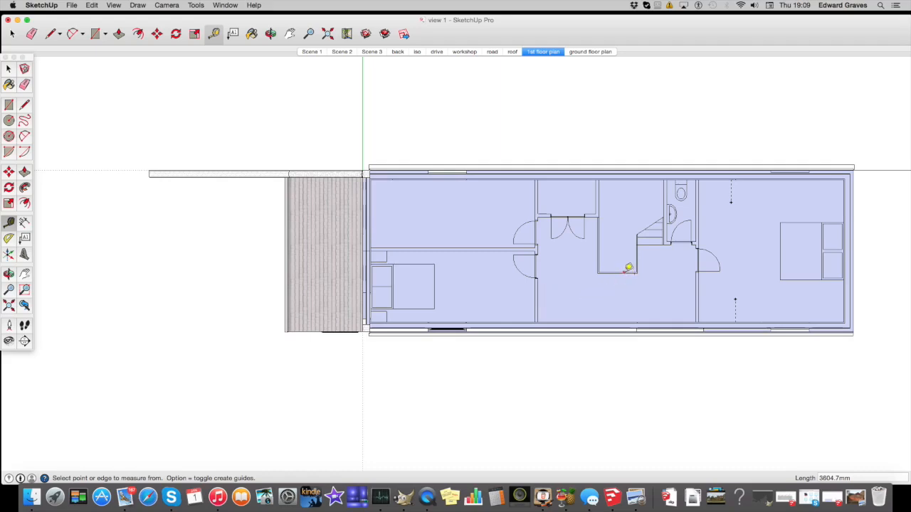
# - Start measuring from the stairwell's lower edge in the 1st floor plan, and compare the staircase area with the ground floor plan
pyautogui.click(616, 273)
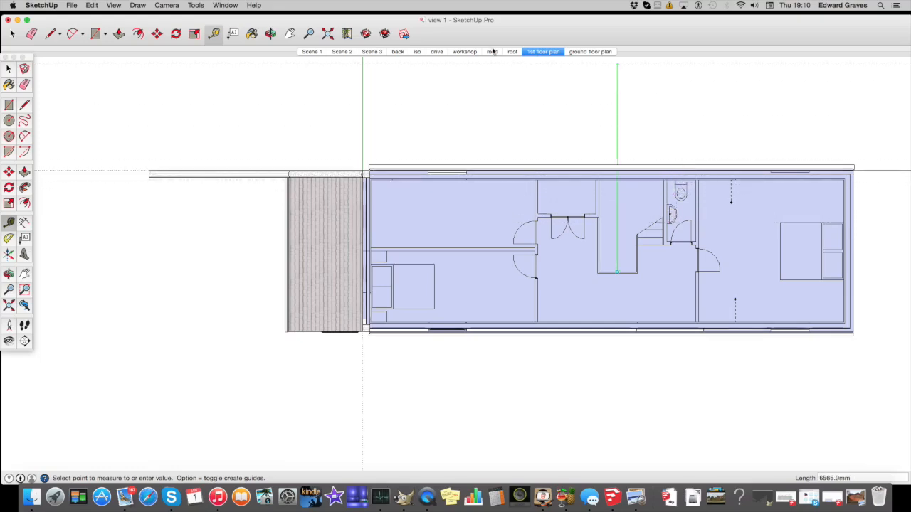
pyautogui.click(588, 53)
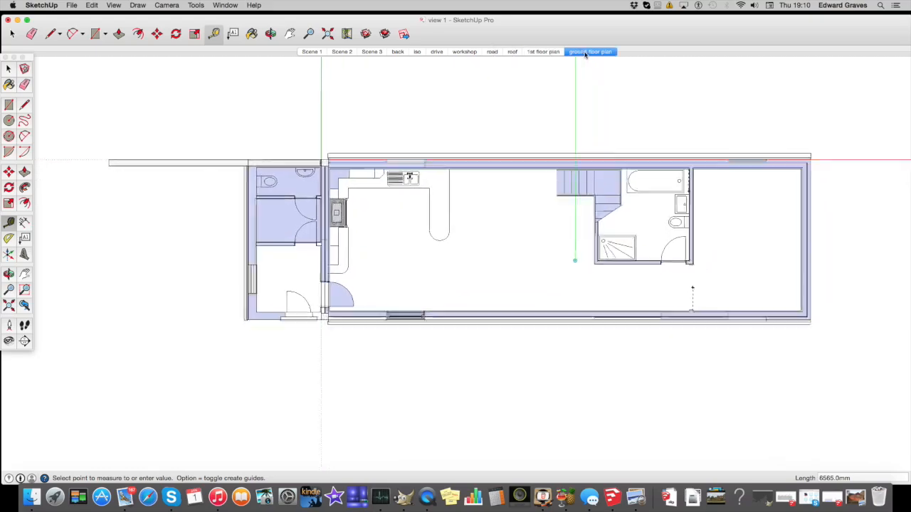
pyautogui.click(558, 52)
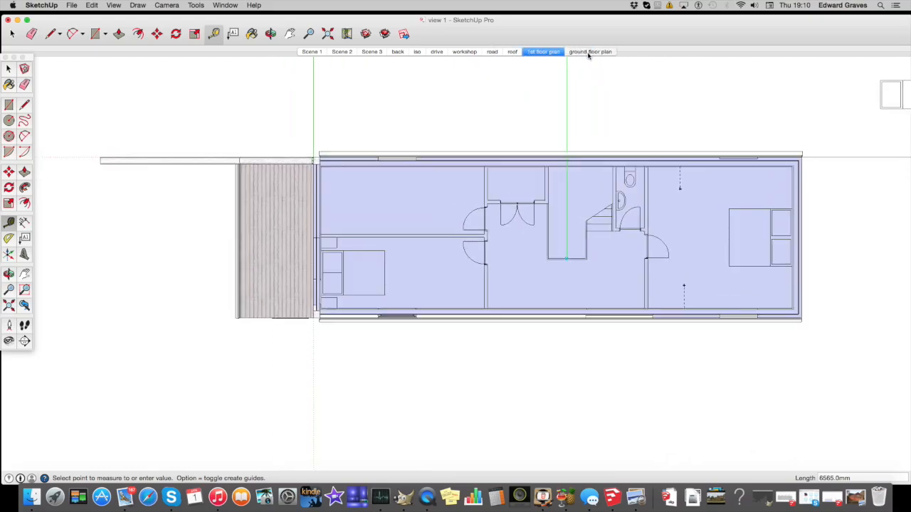
pyautogui.click(589, 52)
pyautogui.click(548, 52)
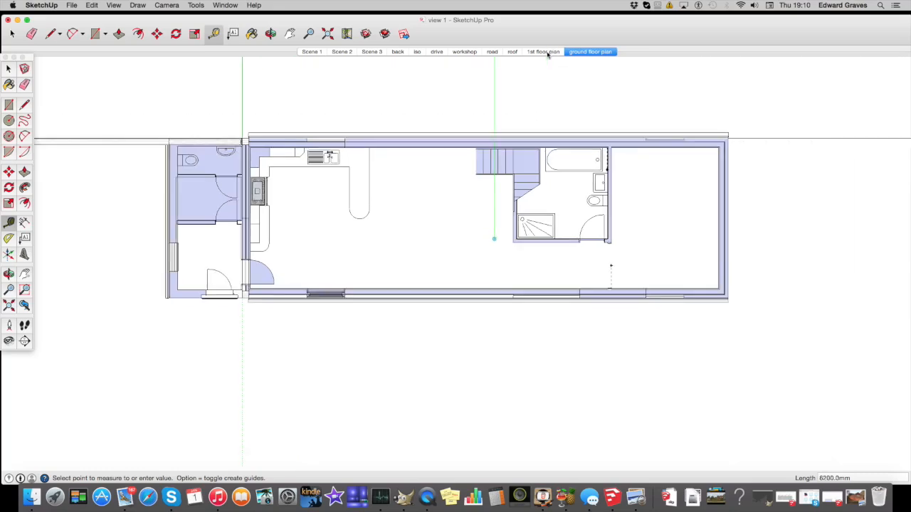
pyautogui.keyDown('shift'); pyautogui.moveTo(588, 173); pyautogui.dragTo(663, 178, button='middle'); pyautogui.keyUp('shift')
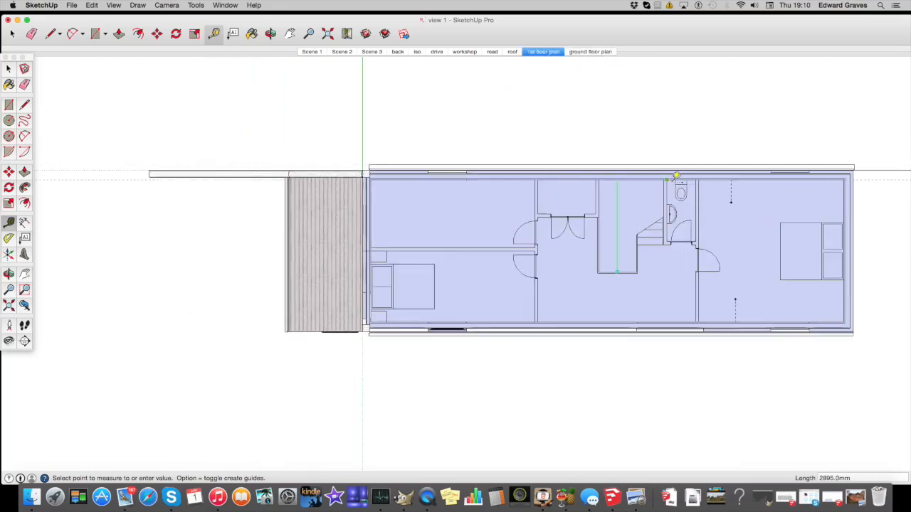
pyautogui.click(596, 52)
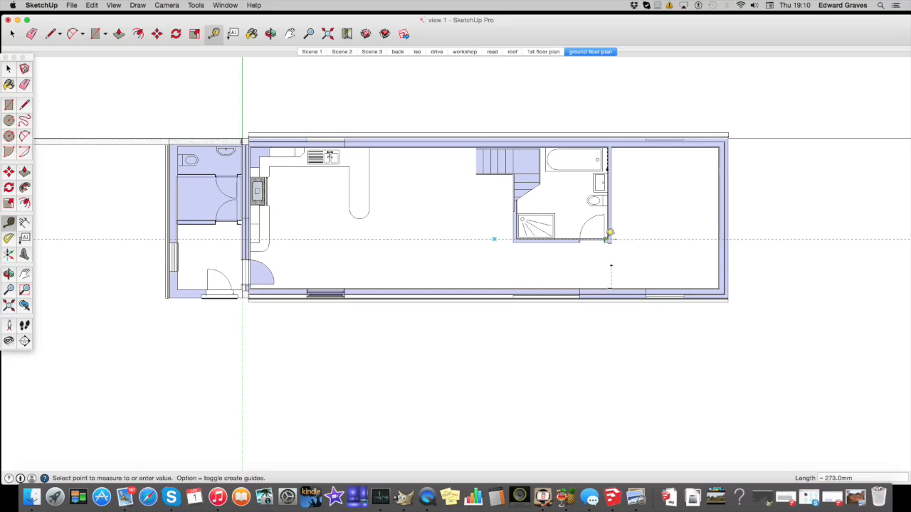
pyautogui.click(539, 56)
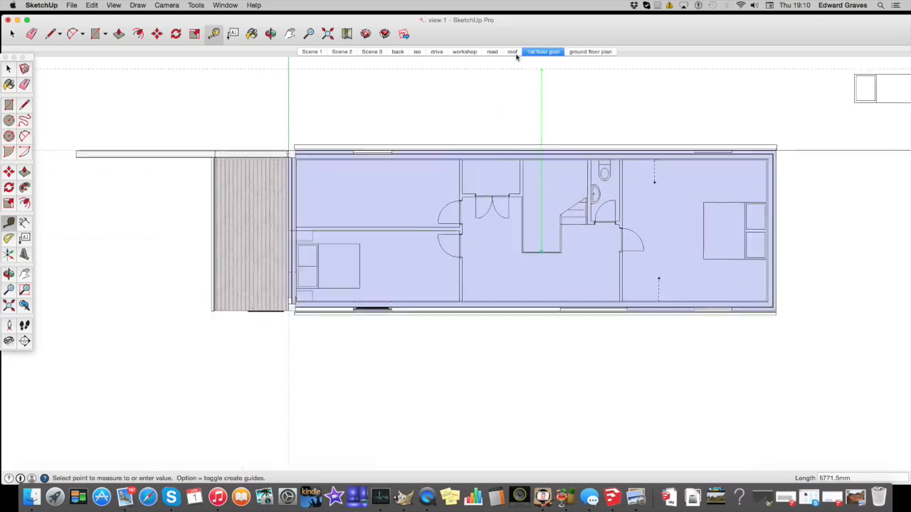
# - Compare the roof light positions in the roof scene with the rooms in the 1st floor plan, and review the ground floor plan
pyautogui.click(515, 54)
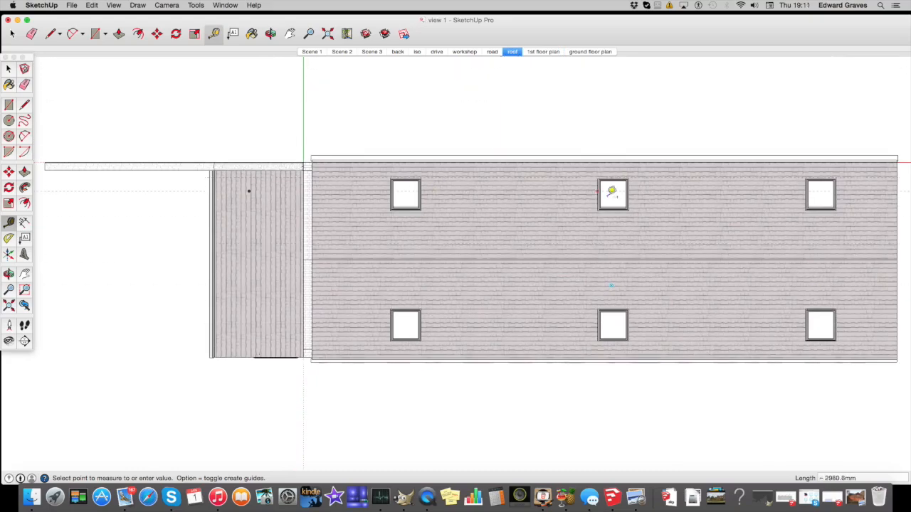
pyautogui.click(543, 52)
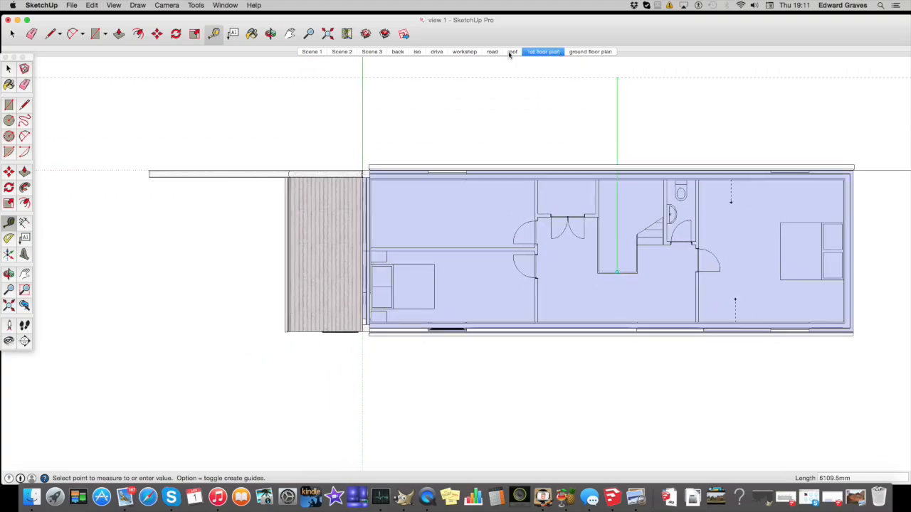
pyautogui.click(511, 52)
pyautogui.click(535, 53)
pyautogui.click(512, 53)
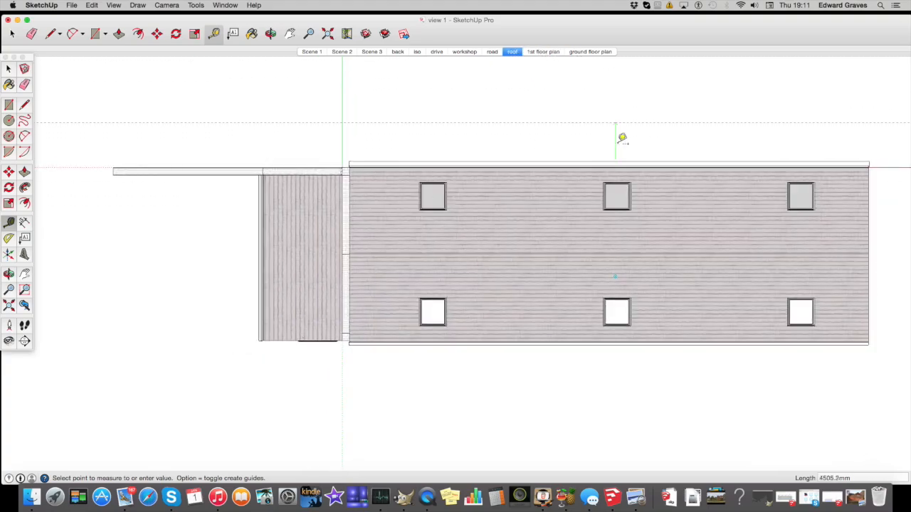
pyautogui.click(543, 51)
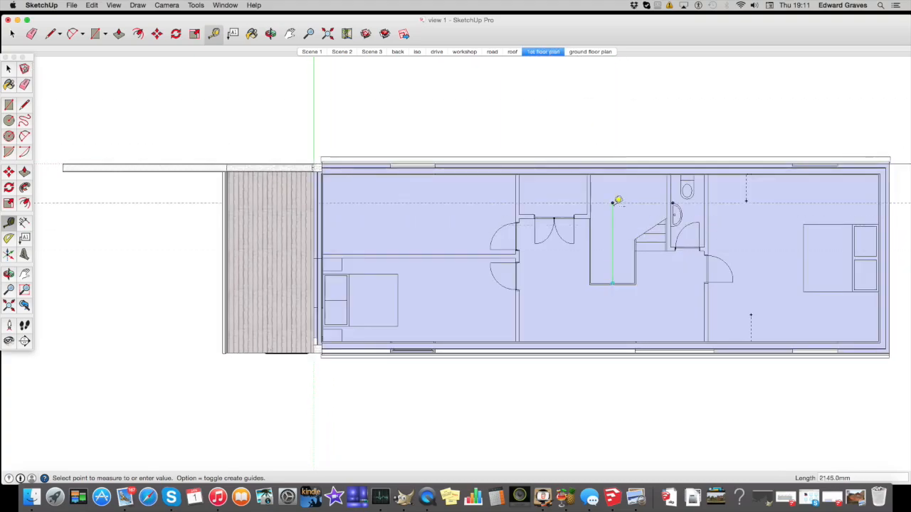
pyautogui.click(590, 51)
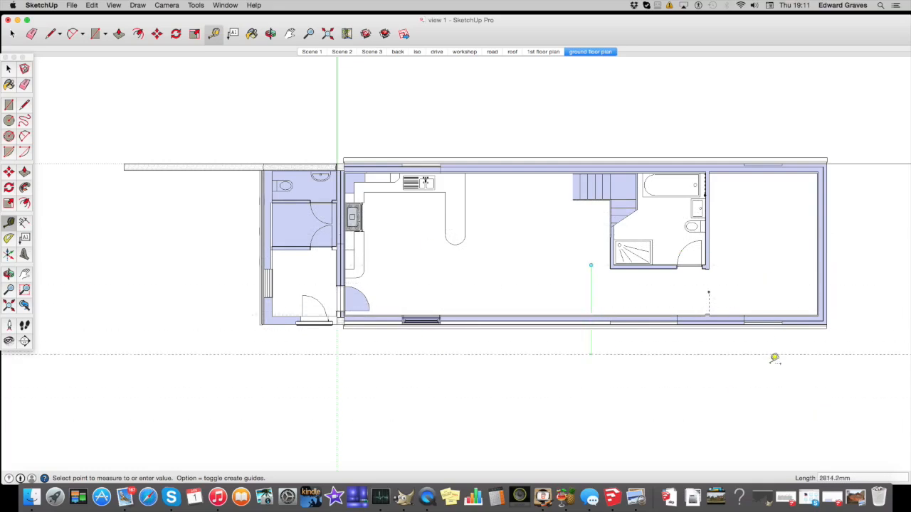
pyautogui.keyDown('shift'); pyautogui.moveTo(867, 396); pyautogui.dragTo(770, 369, button='middle'); pyautogui.keyUp('shift')
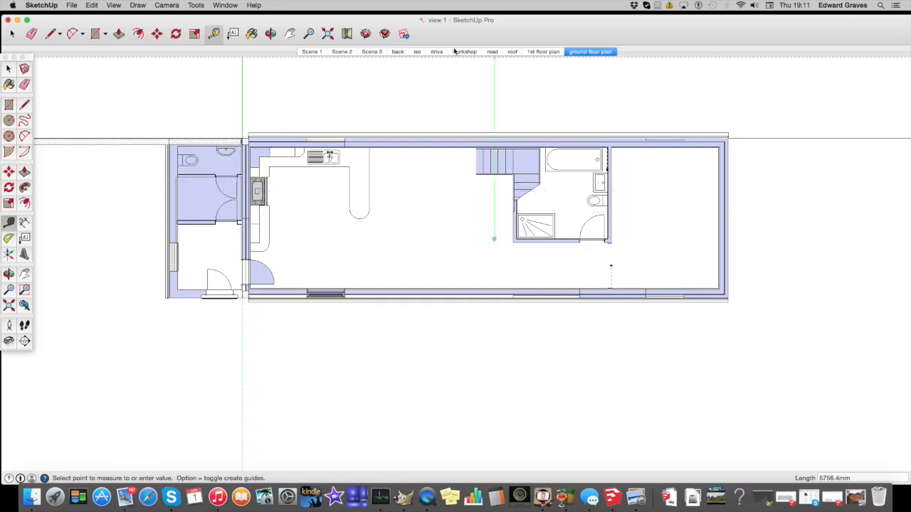
# - Switch to the iso scene, and minimise the site photo and the annotated construction section to reveal the converted building
pyautogui.click(419, 52)
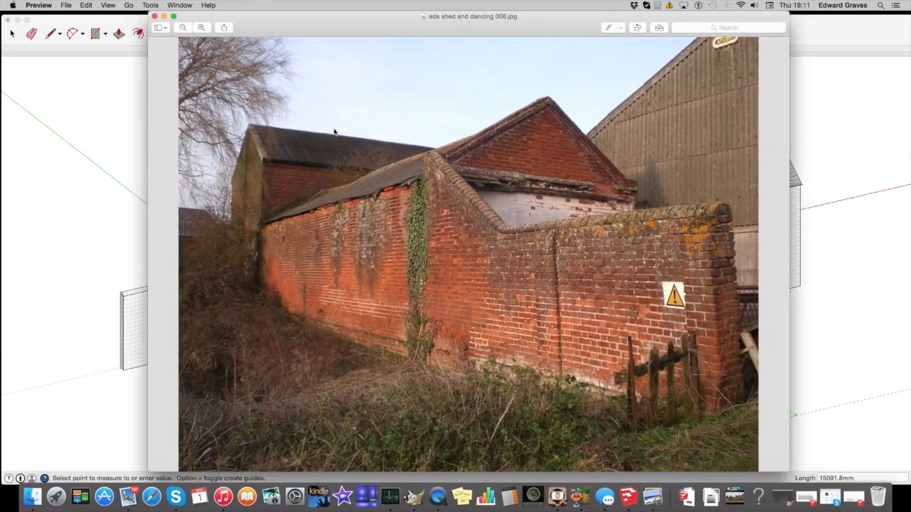
pyautogui.click(164, 16)
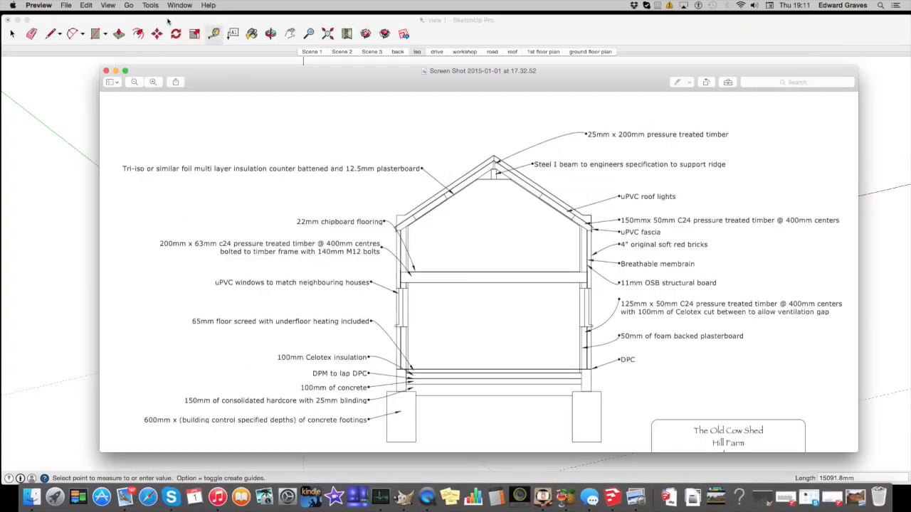
pyautogui.click(116, 71)
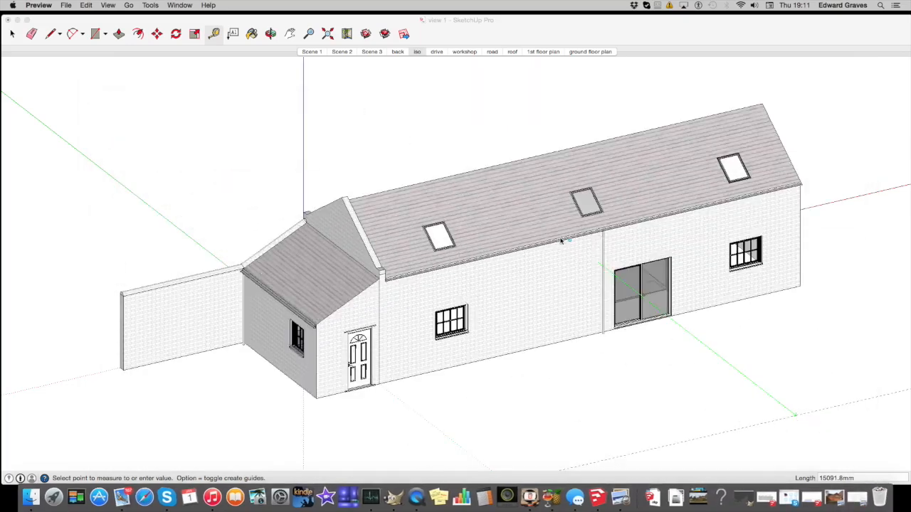